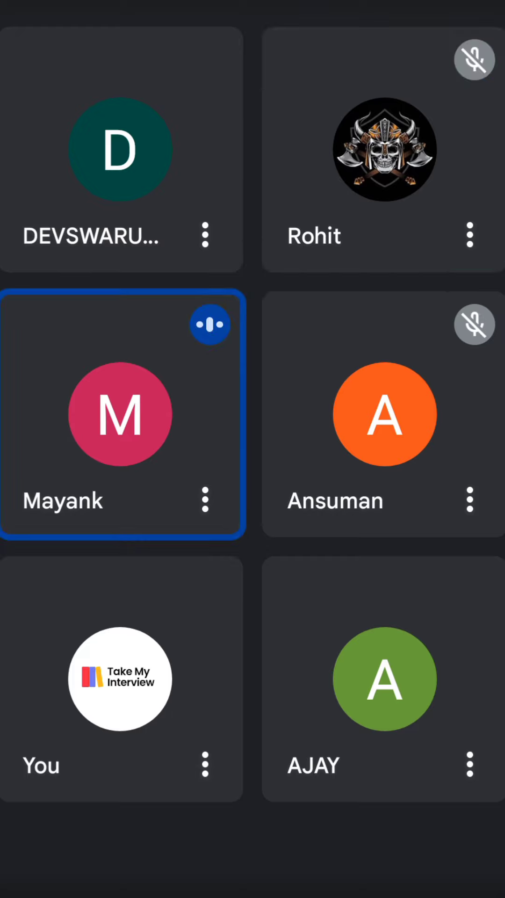
key(XF86AudioRaiseVolume)
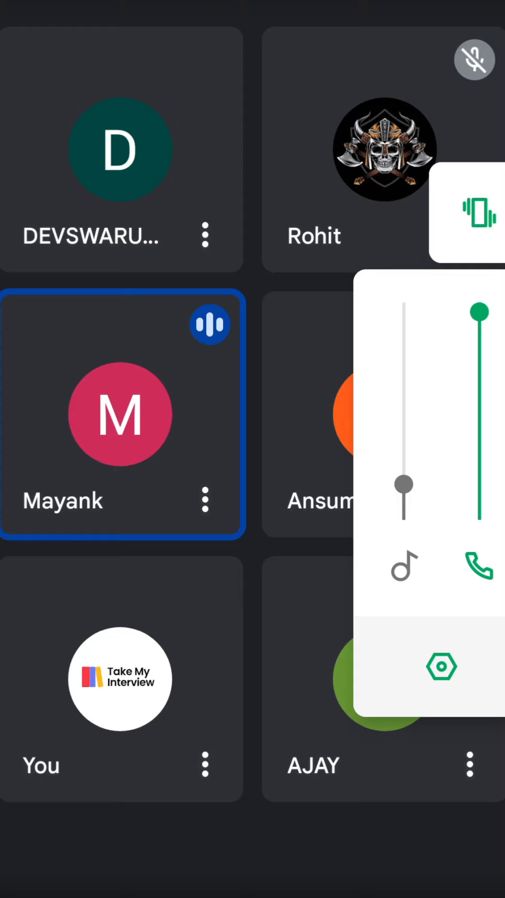